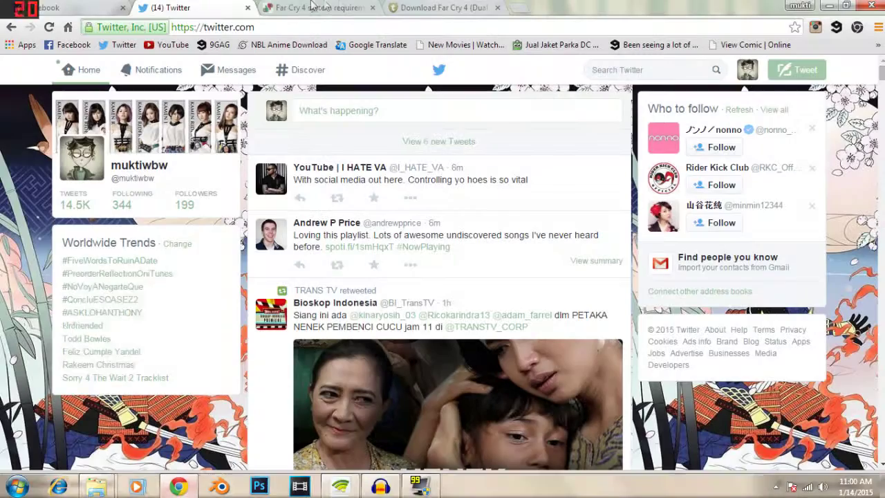
Step: Examine the minimum system requirements for Far Cry 4 on the System Requirements Lab page
left_click(311, 7)
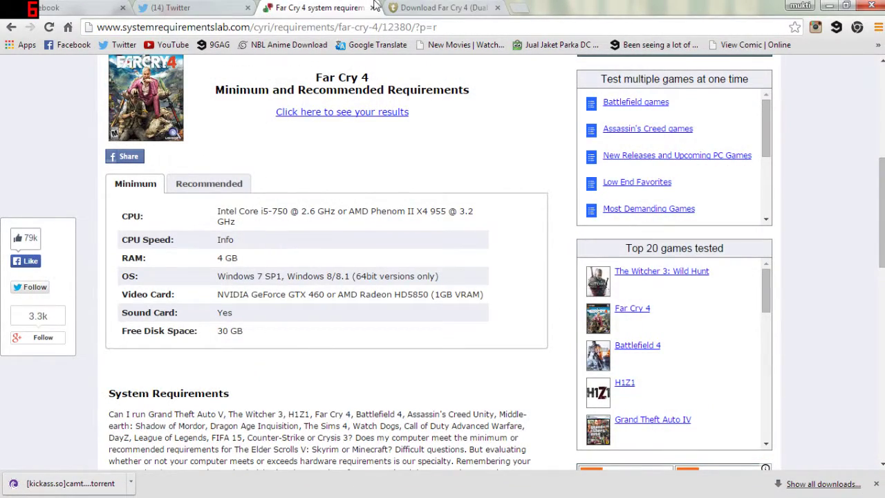
left_click(415, 7)
left_click(307, 7)
mouse_move(2, 490)
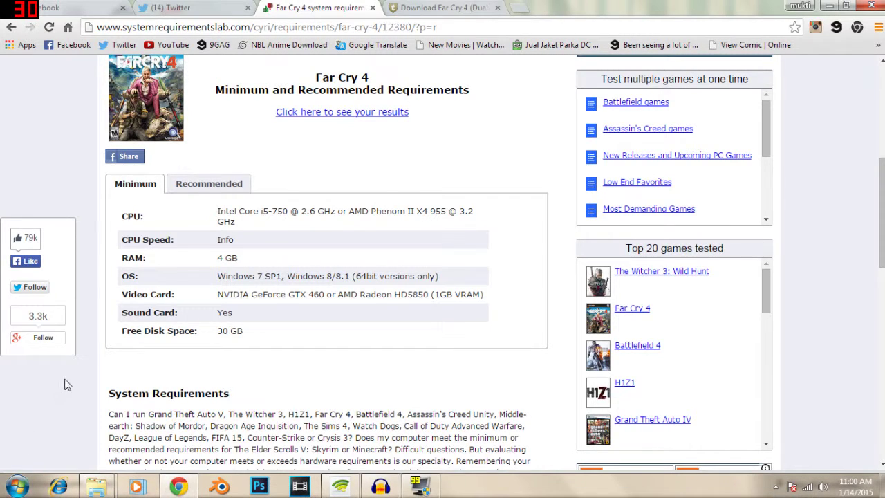
left_click_drag(881, 192, 881, 211)
scroll(443, 262, "up", 1)
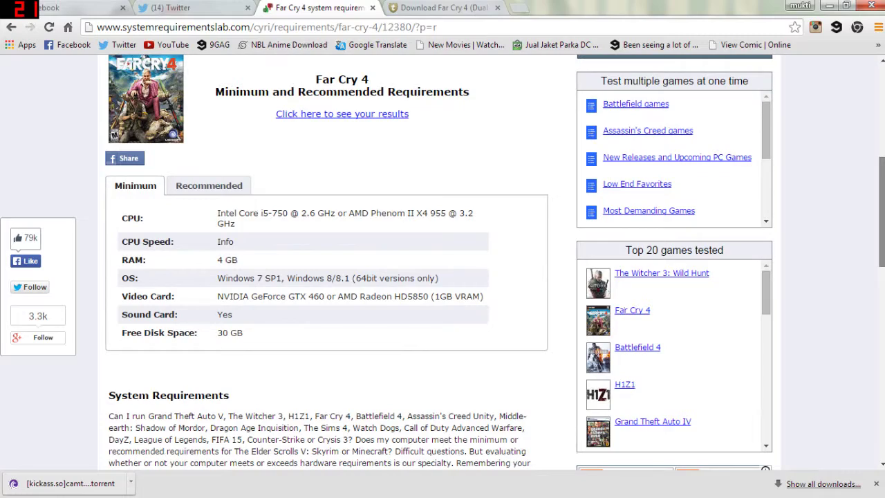
scroll(442, 263, "down", 1)
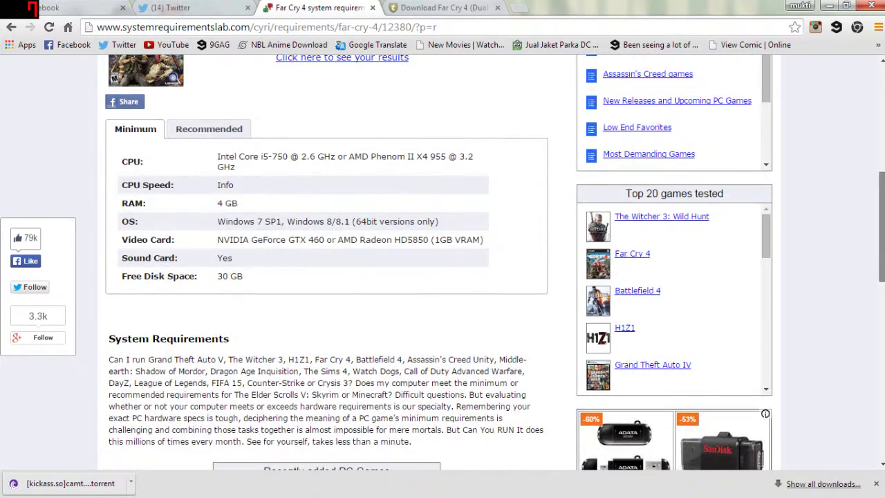
scroll(443, 263, "up", 4)
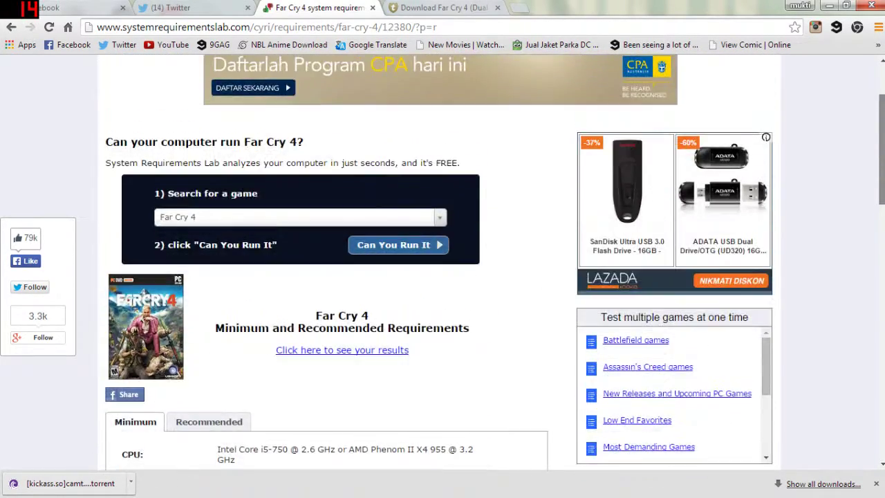
scroll(443, 263, "down", 1)
scroll(442, 263, "down", 1)
mouse_move(97, 487)
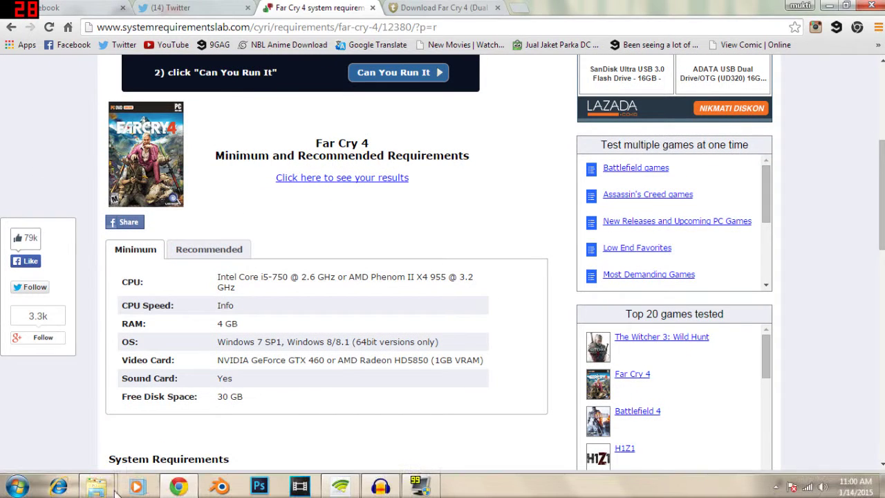
Step: Show the kickasstorrents page for Far Cry 4 (Dual Core Fixer/Unlocker) and highlight its web address
left_click(456, 7)
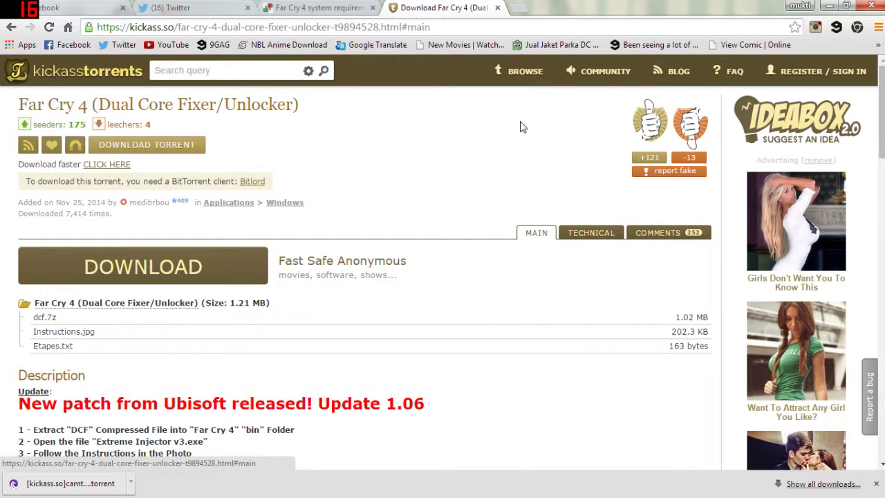
left_click(323, 30)
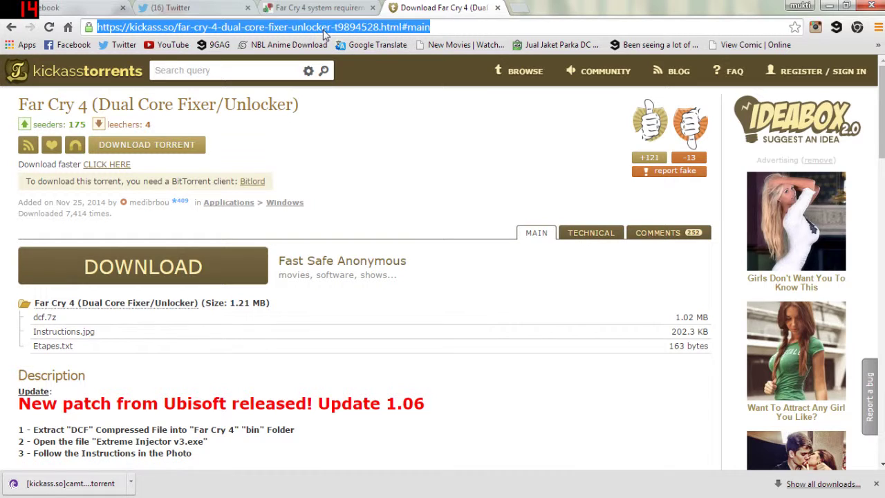
left_click(524, 168)
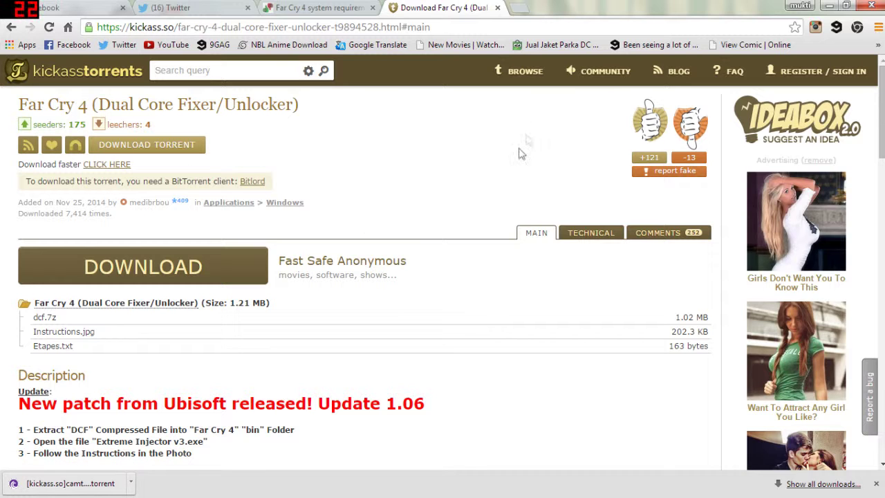
Step: Open the Far Cry 4 (Dual Core Fixer) folder on New Volume (D:) in a new Windows Explorer window
mouse_move(283, 495)
mouse_move(96, 486)
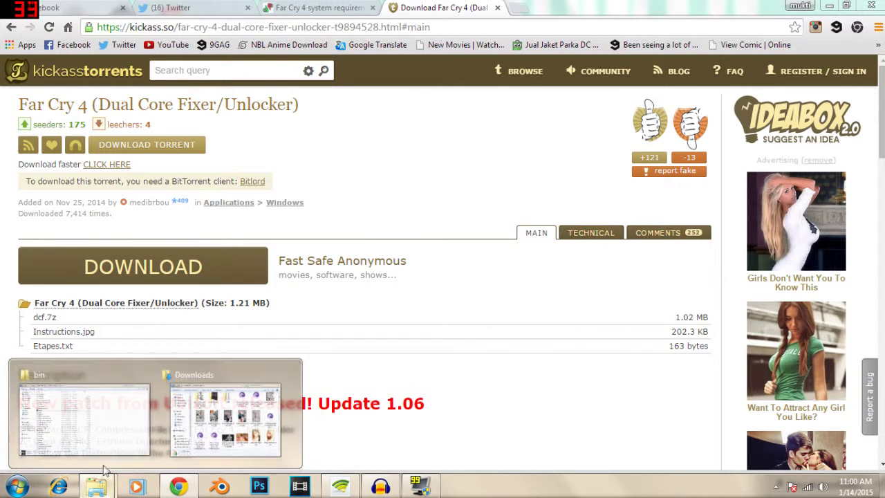
mouse_move(54, 420)
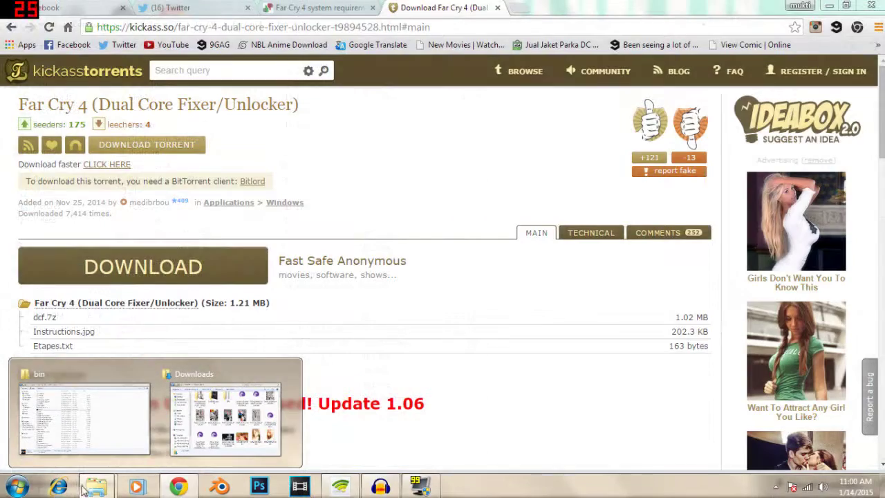
right_click(96, 486)
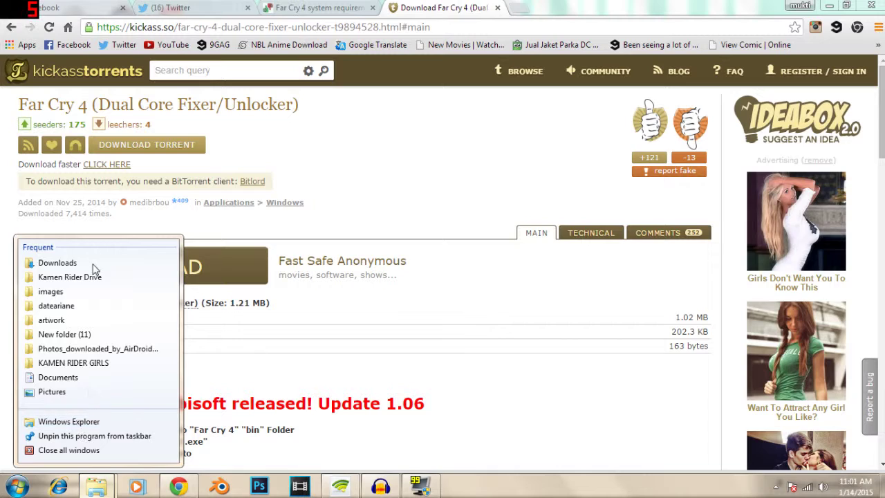
left_click(85, 421)
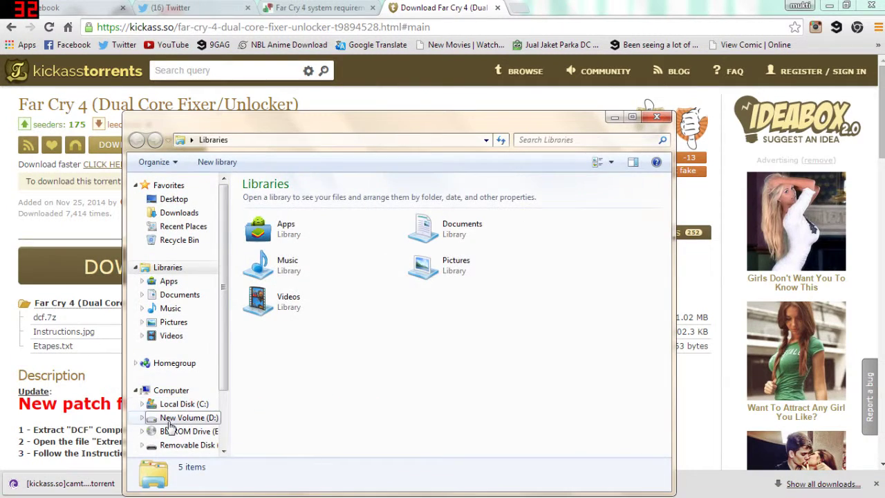
left_click(183, 418)
left_click(666, 211)
left_click_drag(666, 211, 665, 216)
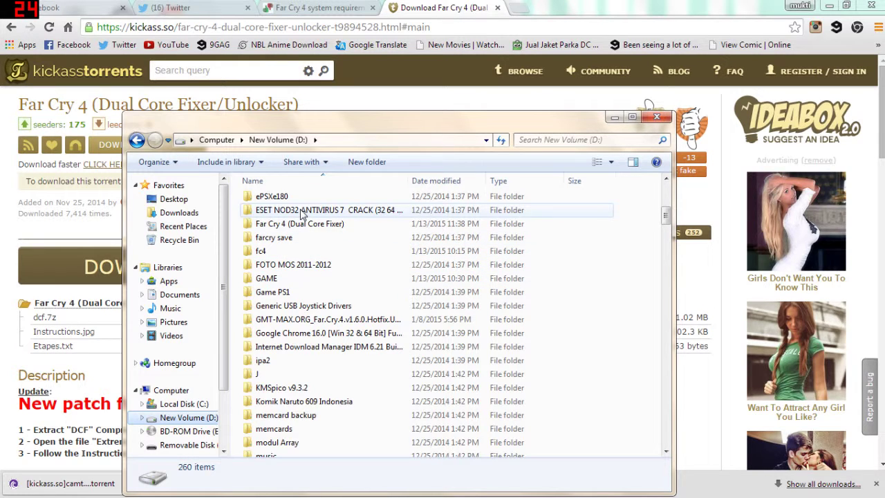
double_click(284, 223)
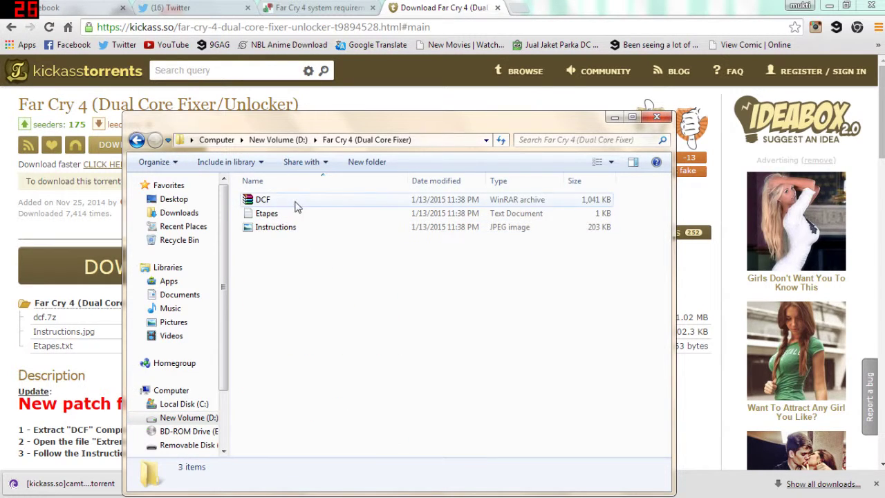
Step: Open the DCF archive in WinRAR, move its window aside and select the files it contains
double_click(297, 200)
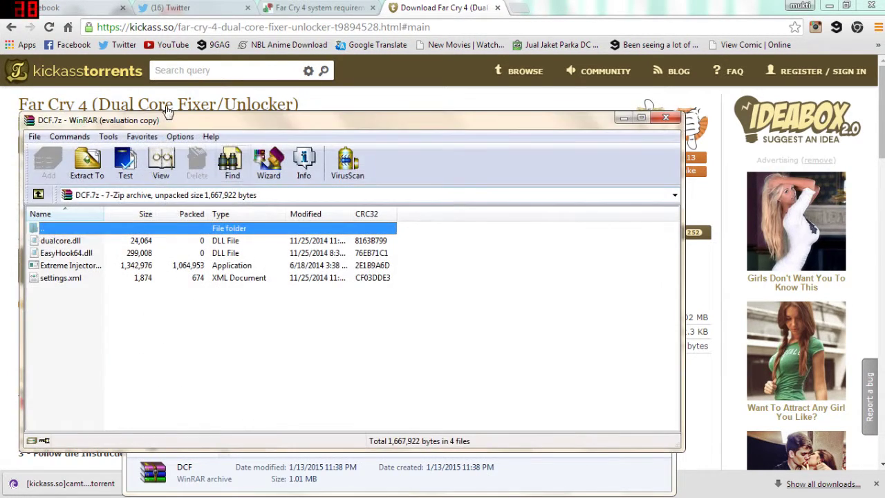
left_click_drag(609, 122, 838, 94)
left_click_drag(309, 277, 434, 229)
Step: Switch to the game's Explorer window and browse from the GAME folder on D: through Far Cry 4 to bin
mouse_move(104, 484)
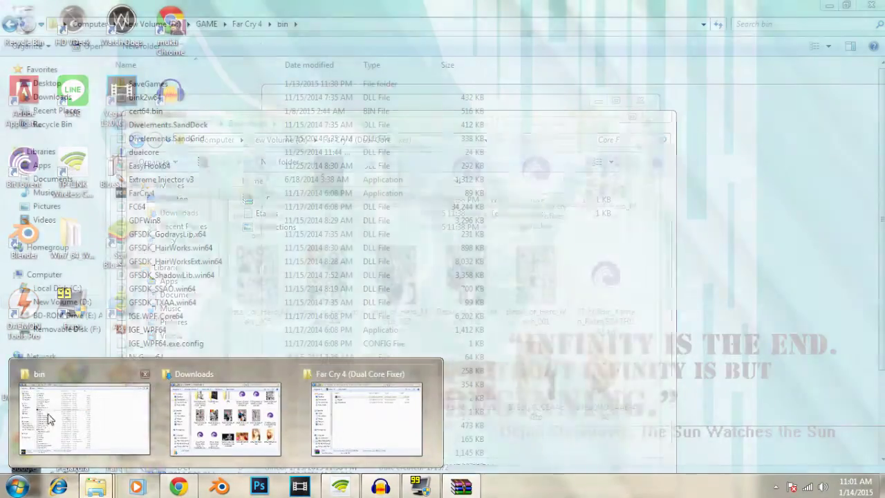
left_click(77, 418)
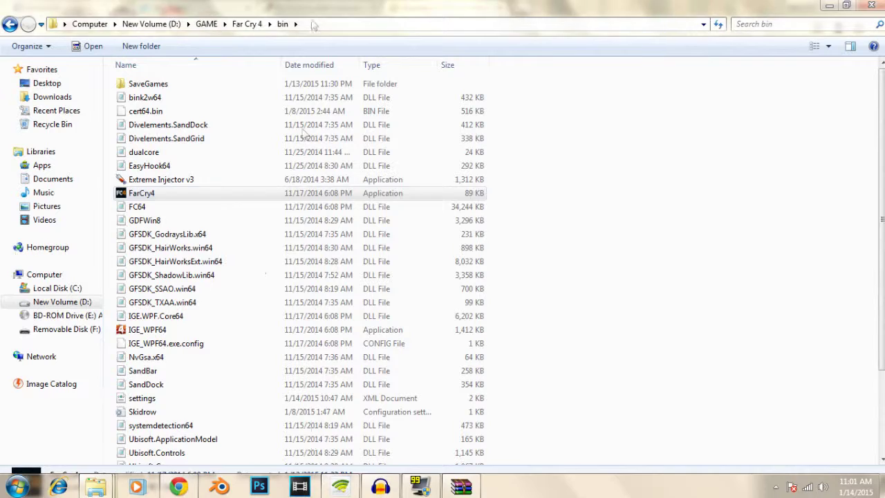
left_click(206, 24)
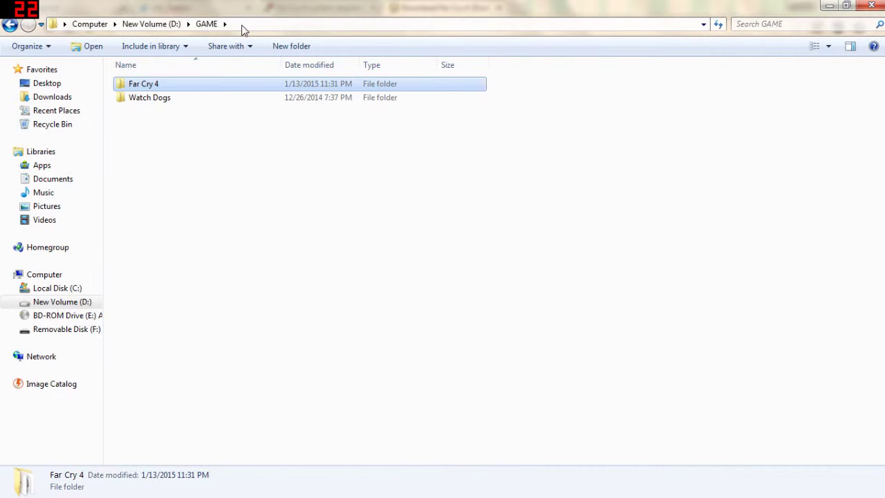
double_click(178, 84)
double_click(202, 85)
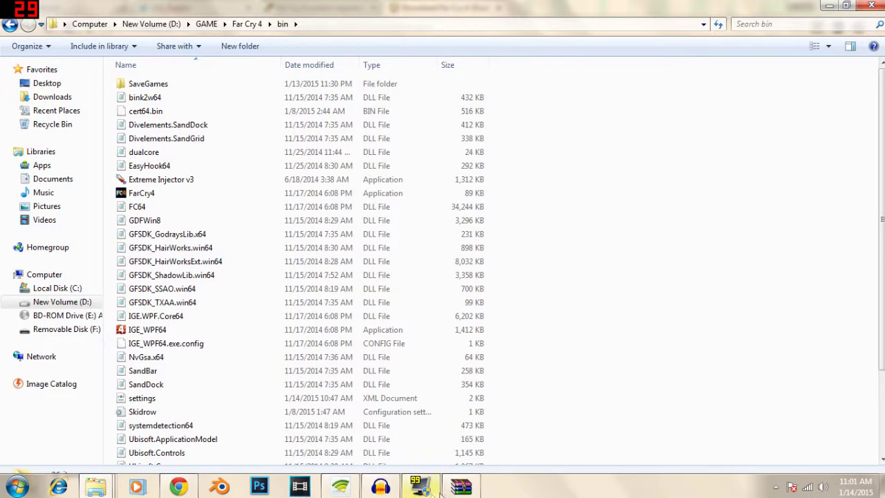
left_click(459, 486)
left_click(225, 155)
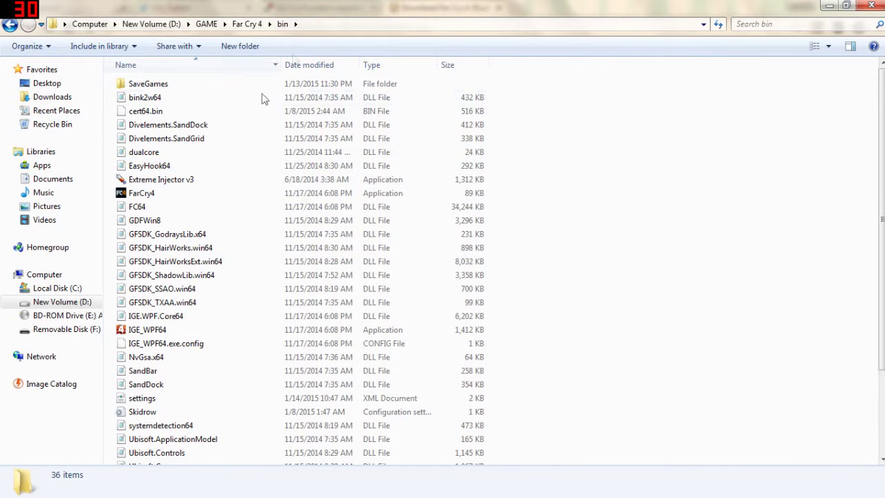
Step: Launch Extreme Injector v3 from the bin folder and move its window to the middle of the screen
left_click(162, 182)
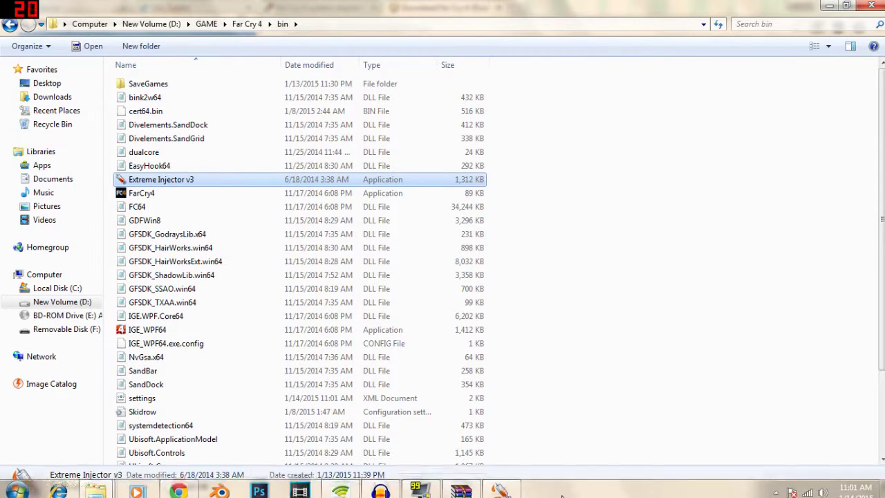
left_click(503, 488)
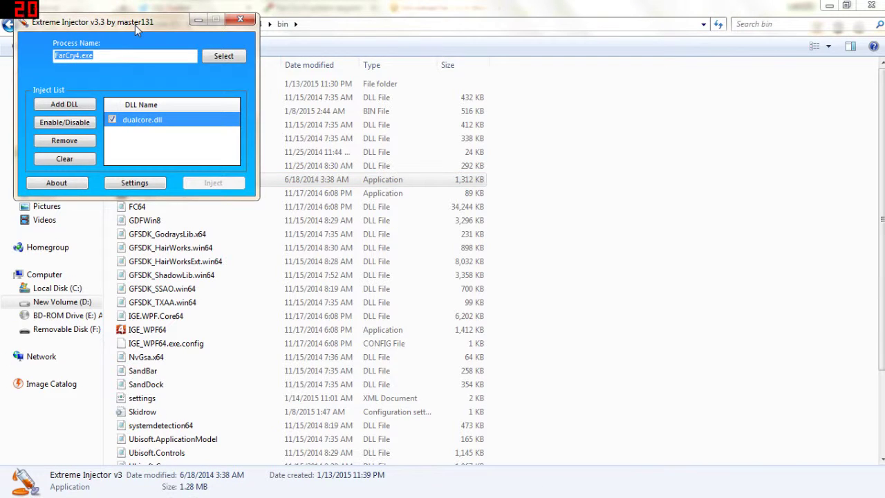
left_click_drag(135, 25, 430, 116)
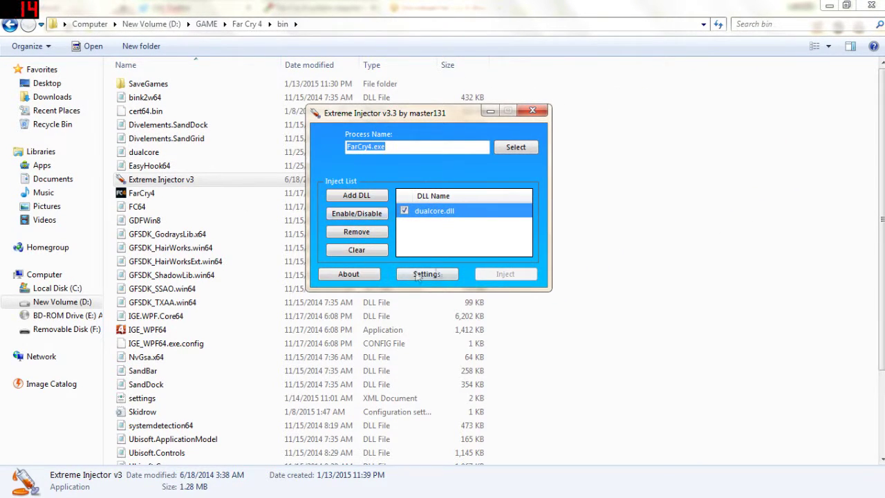
Step: Set the injection method to LdrLoadDll Stub in the Extreme Injector settings and accept them
left_click(435, 273)
left_click(127, 75)
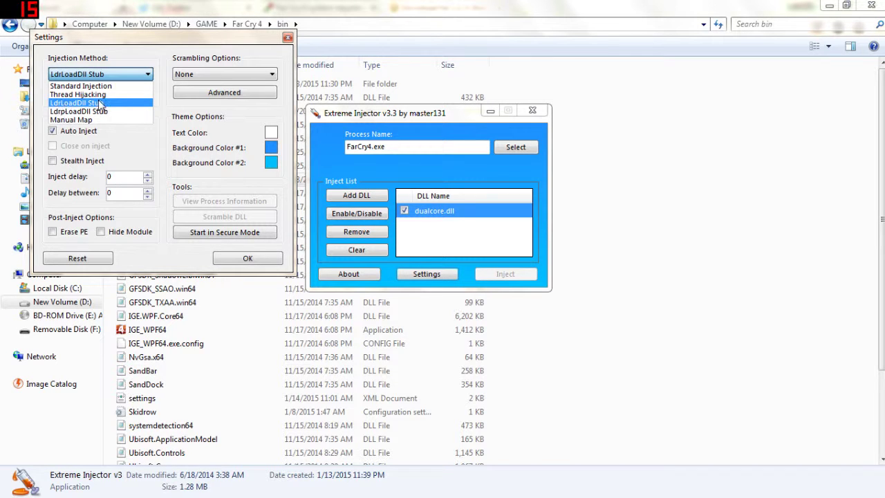
left_click(99, 104)
left_click(246, 258)
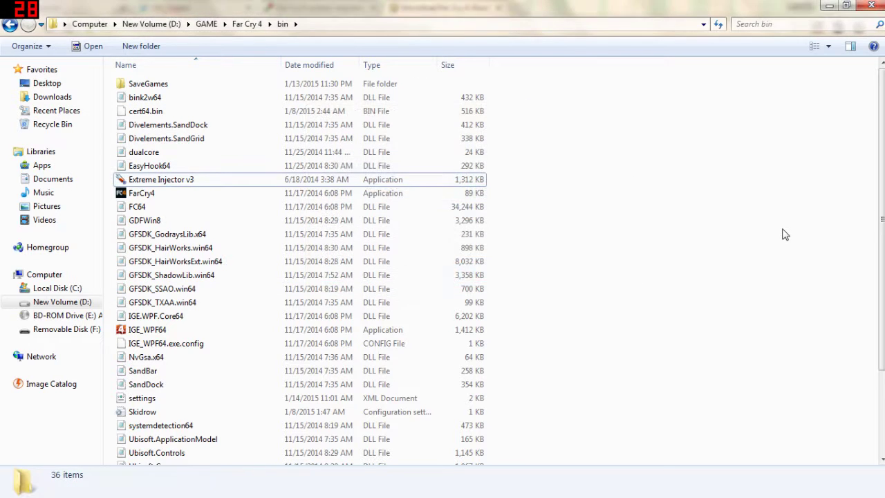
Step: Launch the FarCry4 application from the bin folder
left_click(193, 193)
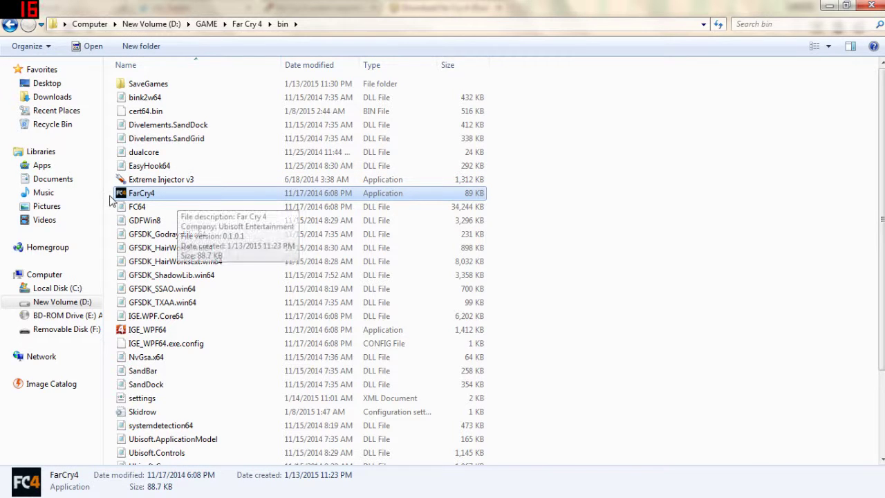
double_click(163, 195)
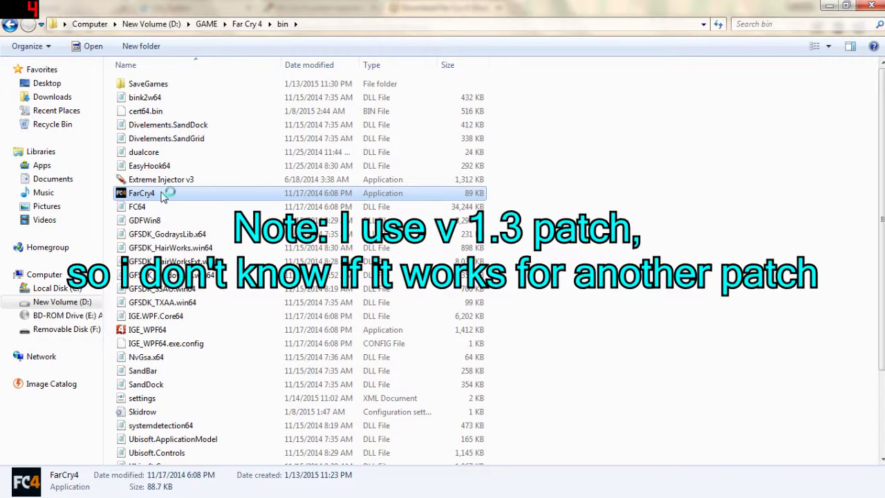